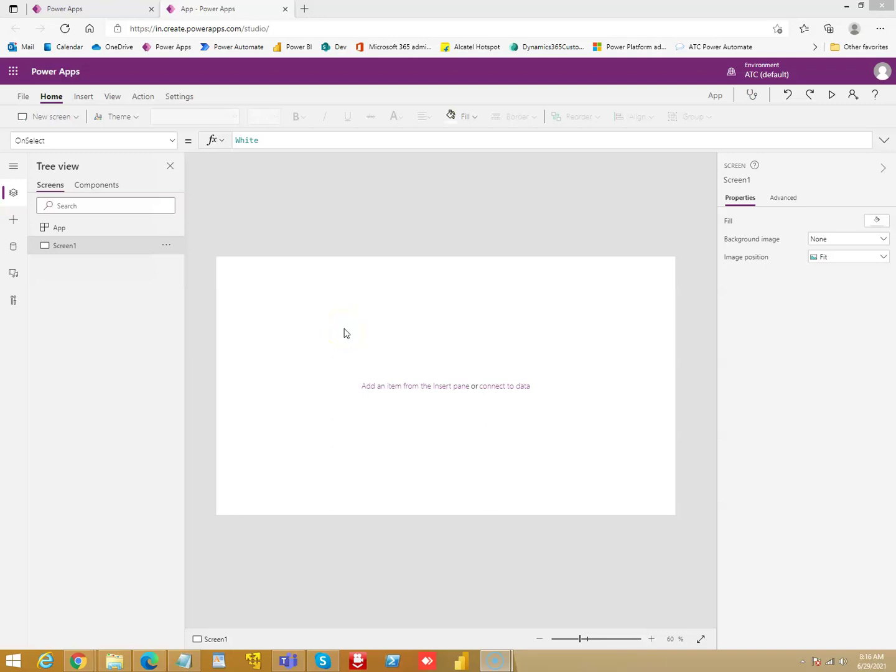
Step: Insert a label and a button on Screen1, with the button placed below the label
click(84, 97)
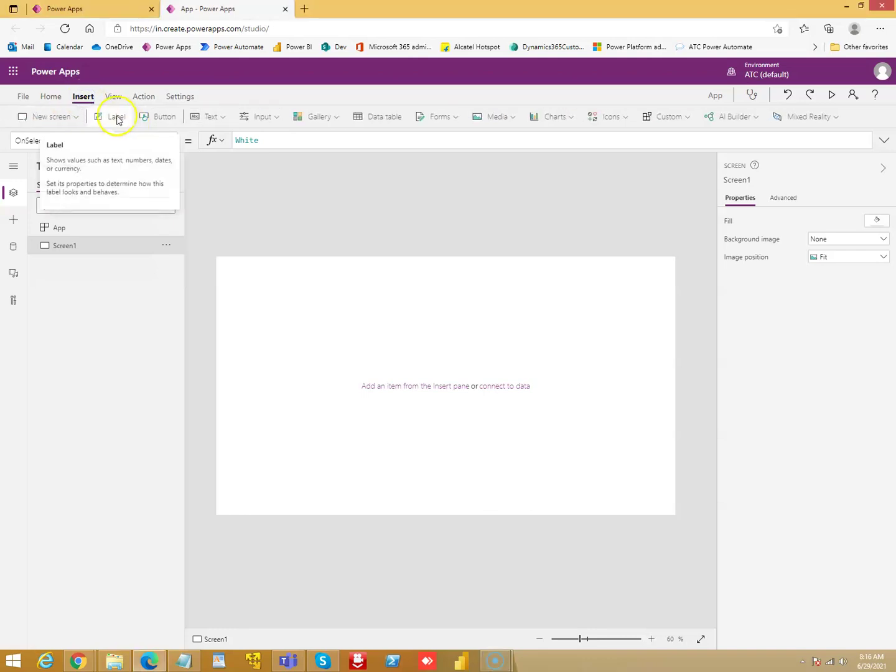
click(117, 117)
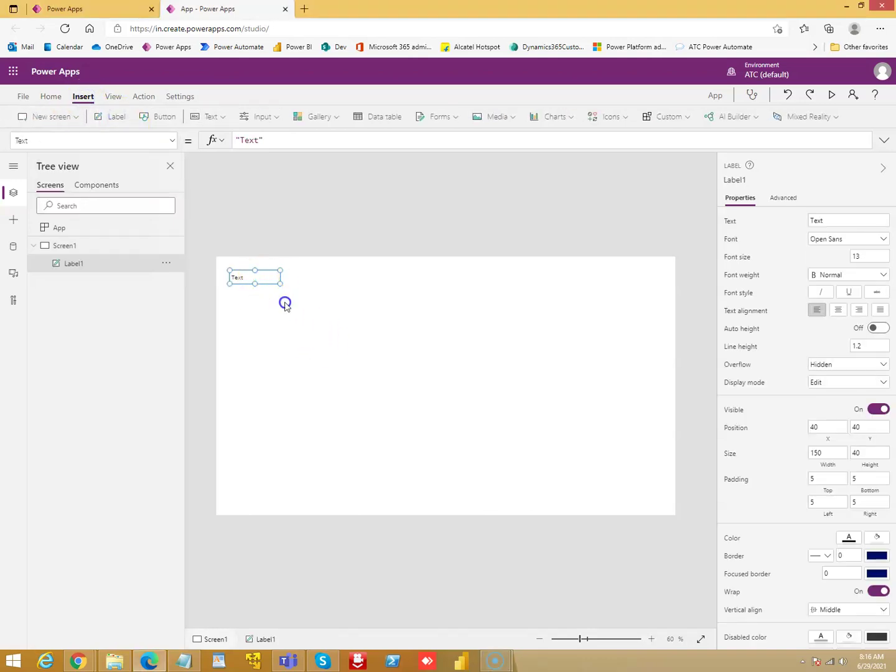
drag(285, 304, 338, 341)
click(161, 118)
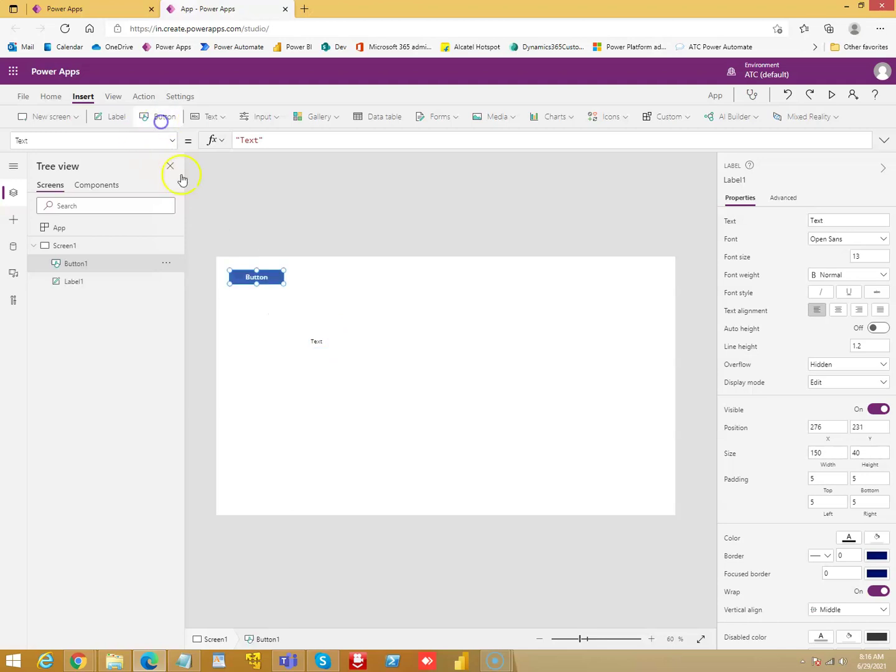
drag(257, 278, 337, 370)
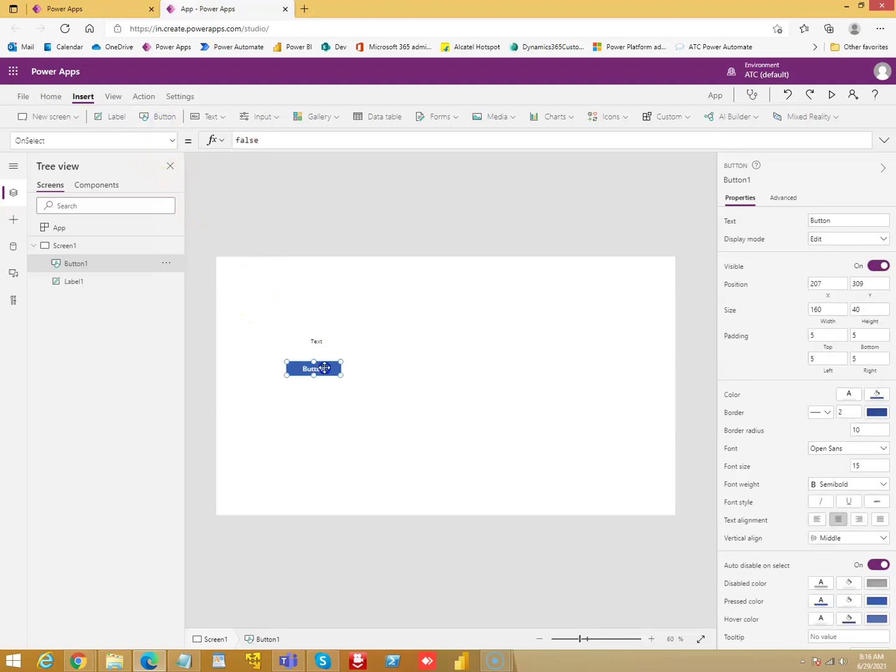
Step: Set Button1's OnSelect formula to Set(varName, "John")
click(269, 139)
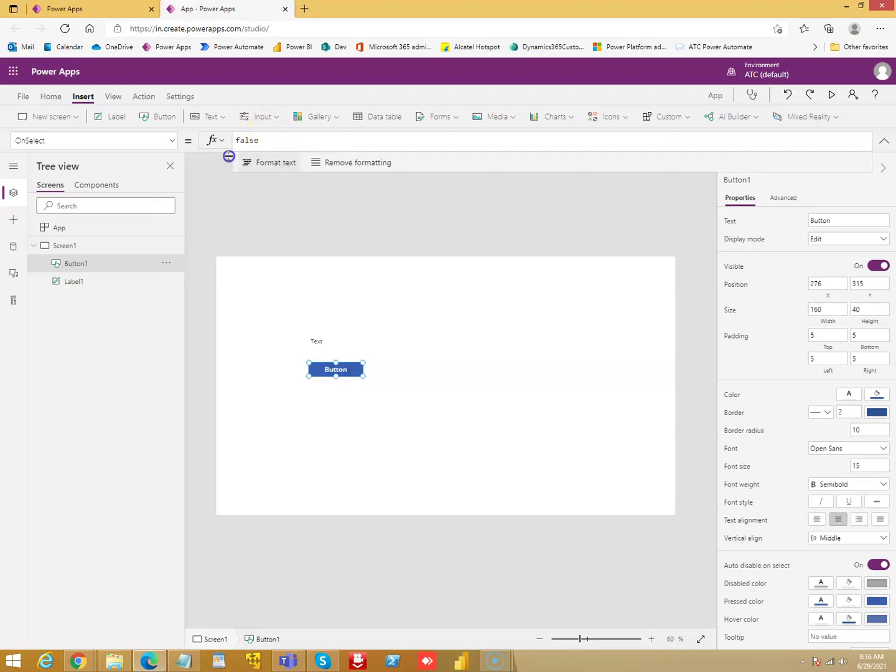
double_click(249, 140)
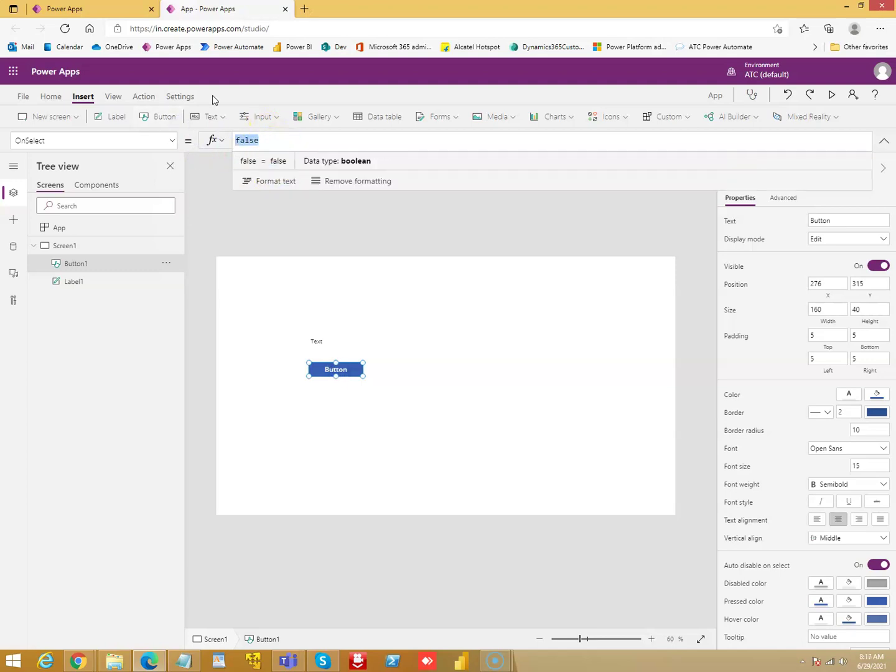
text(Set()
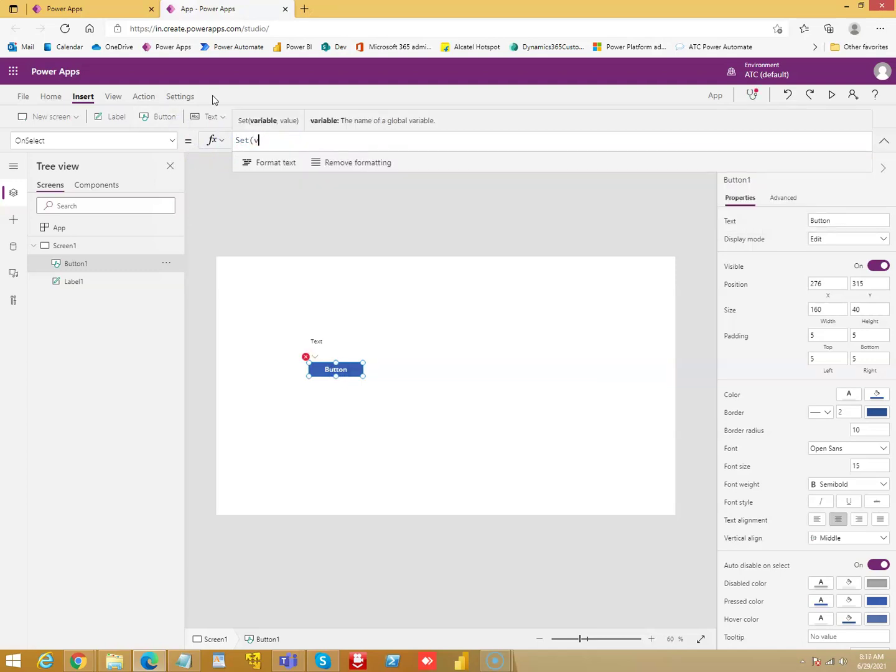
text(varName)
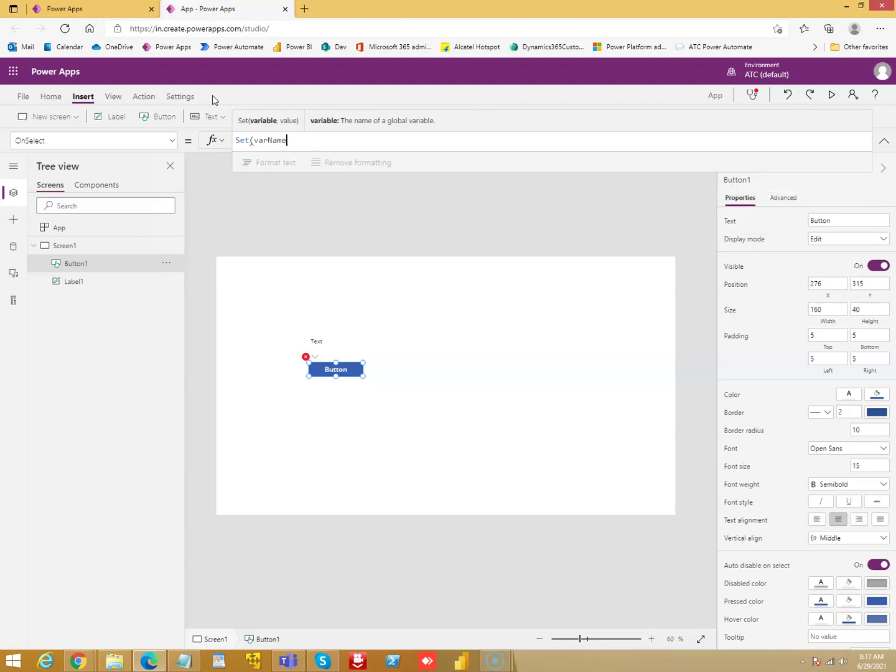
text(, "Joh)
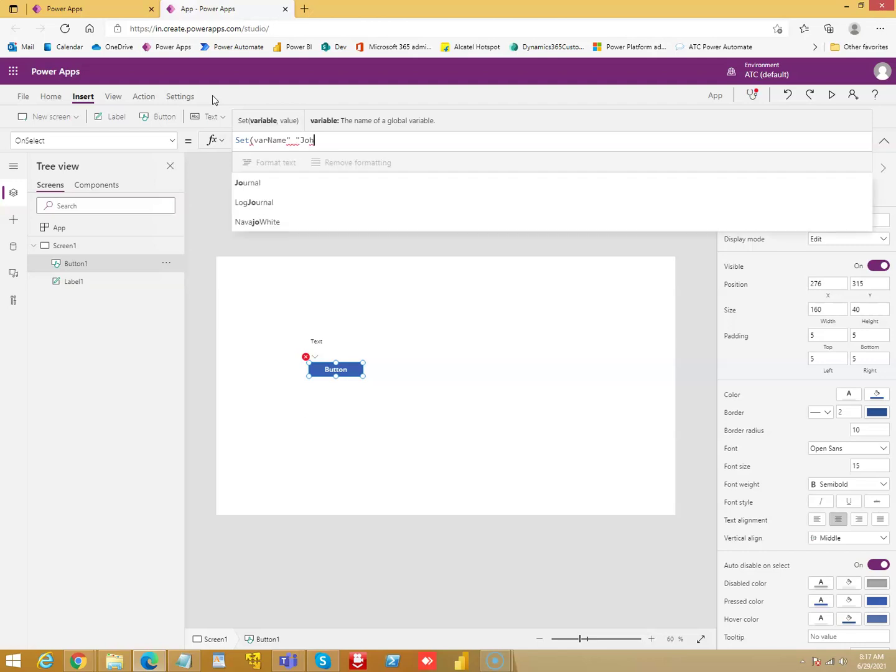
text(n"))
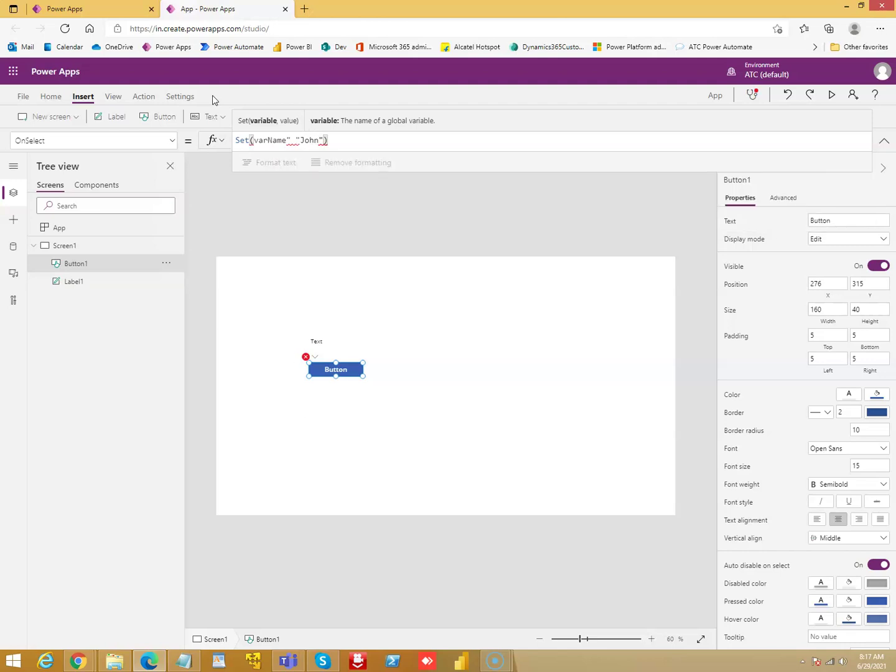
click(287, 140)
key(BackSpace)
text(,)
click(413, 321)
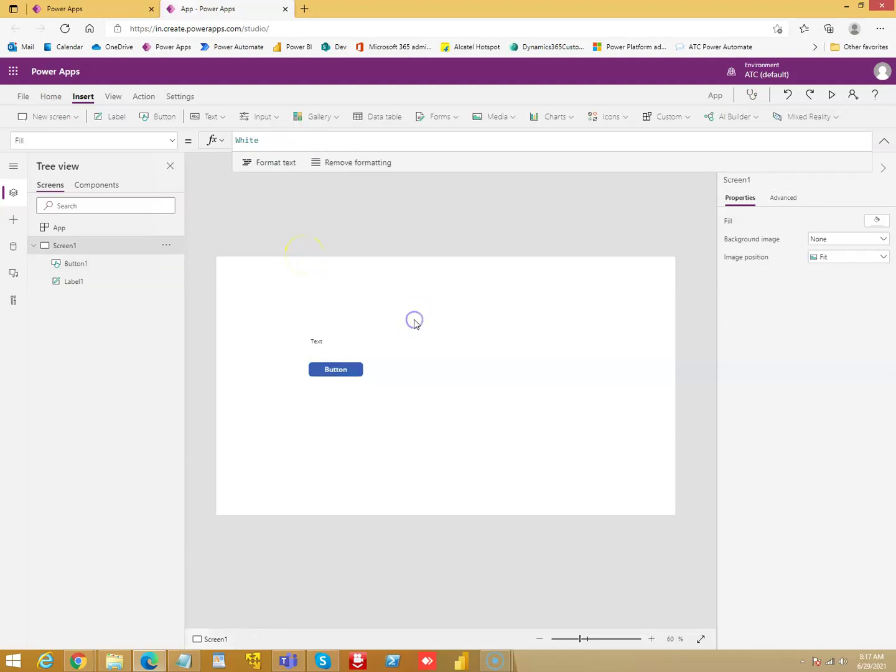
click(344, 370)
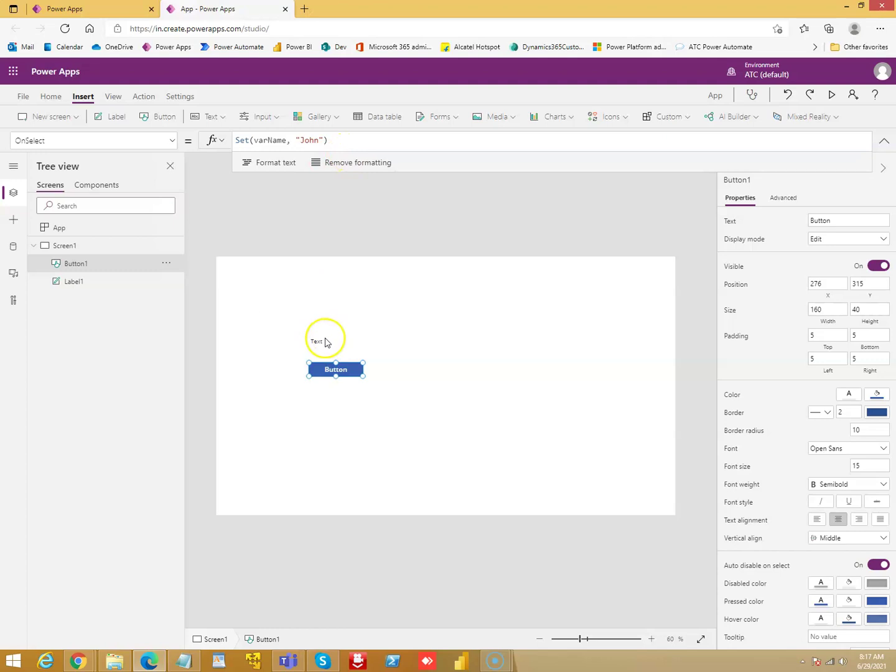
Step: Set Label1's Text property to varName
click(320, 341)
key(ctrl+a)
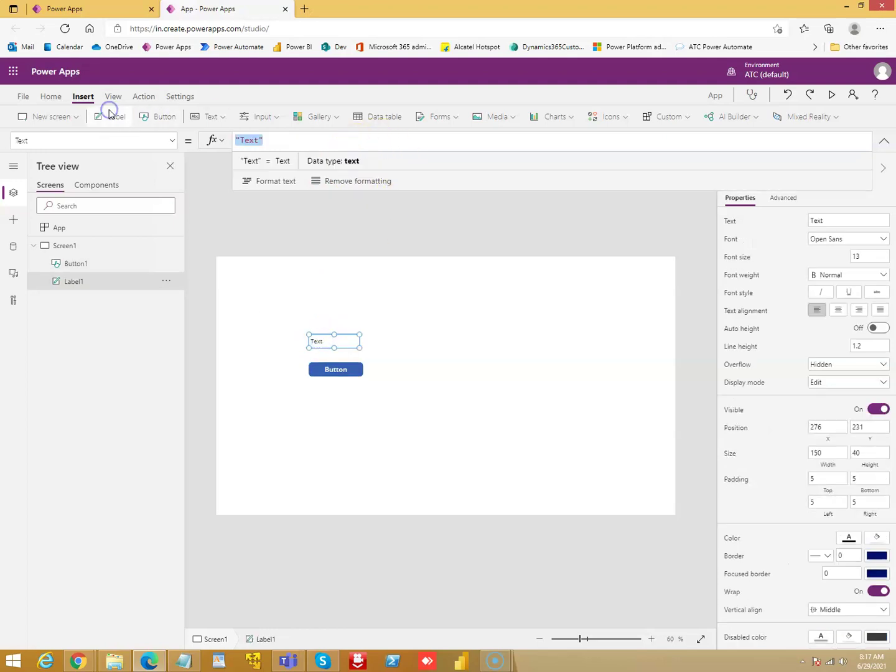
text(var)
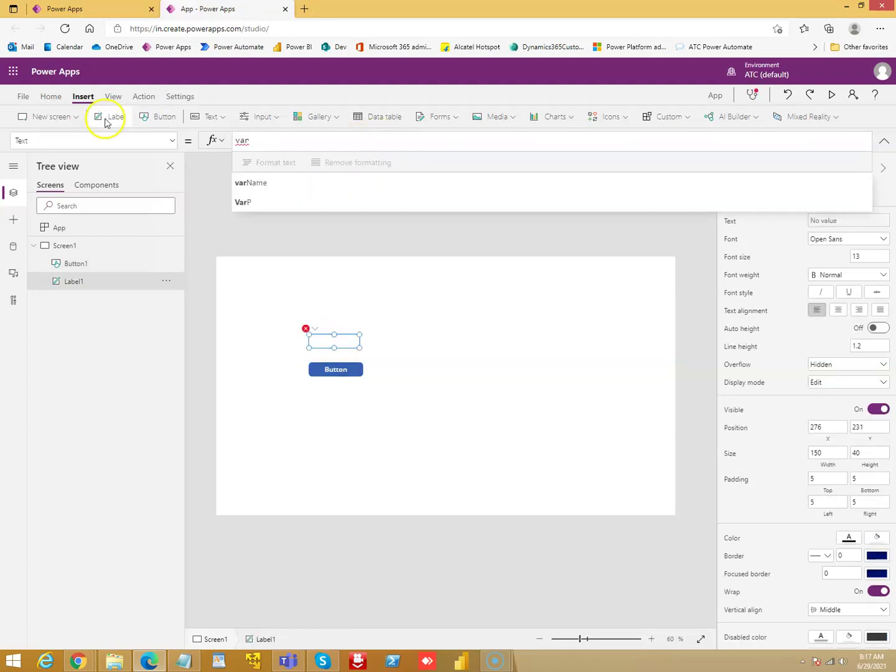
click(251, 182)
click(508, 407)
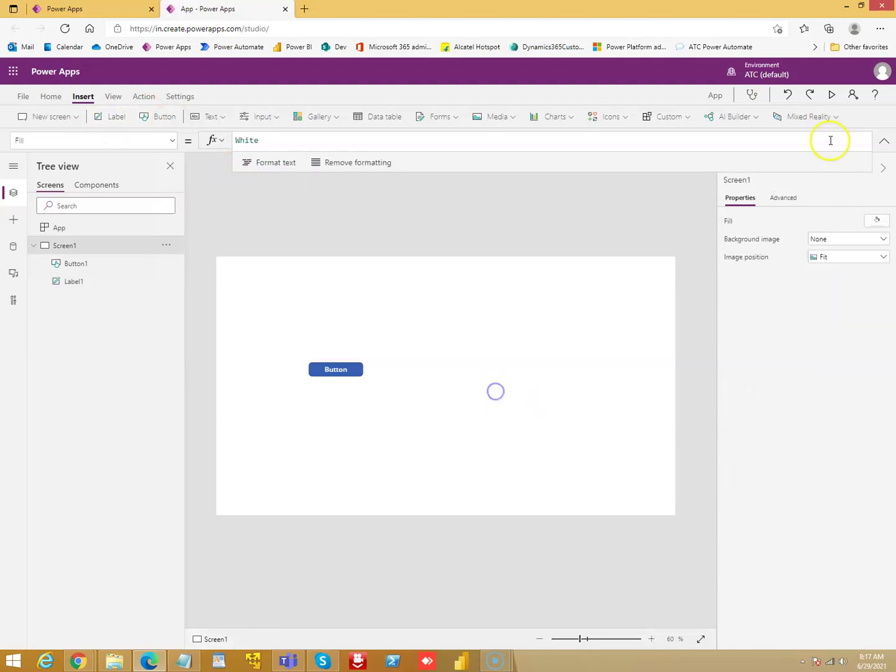
Step: Preview the app, press the button to show John, then return to editing
click(831, 94)
click(217, 320)
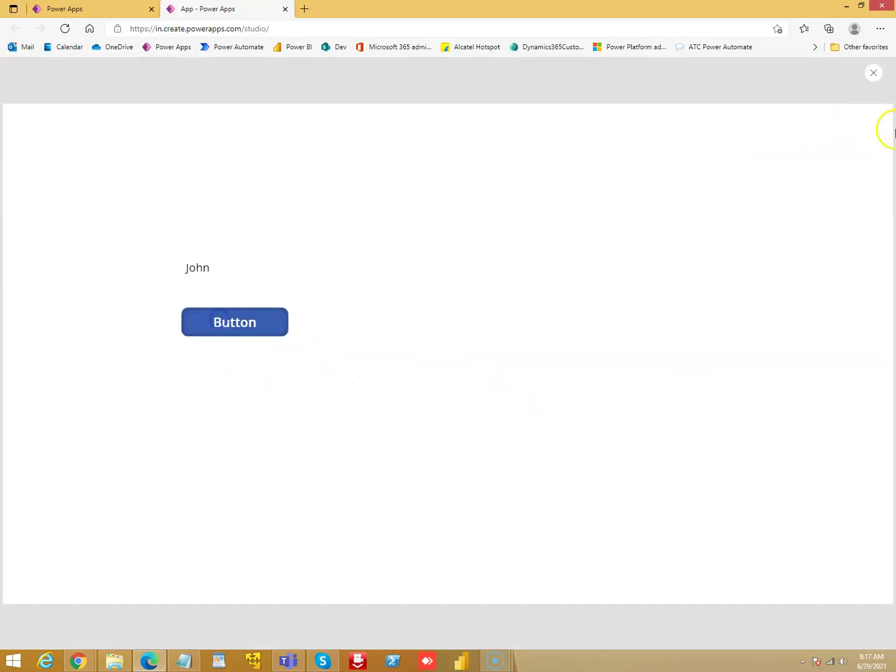
click(874, 73)
click(532, 396)
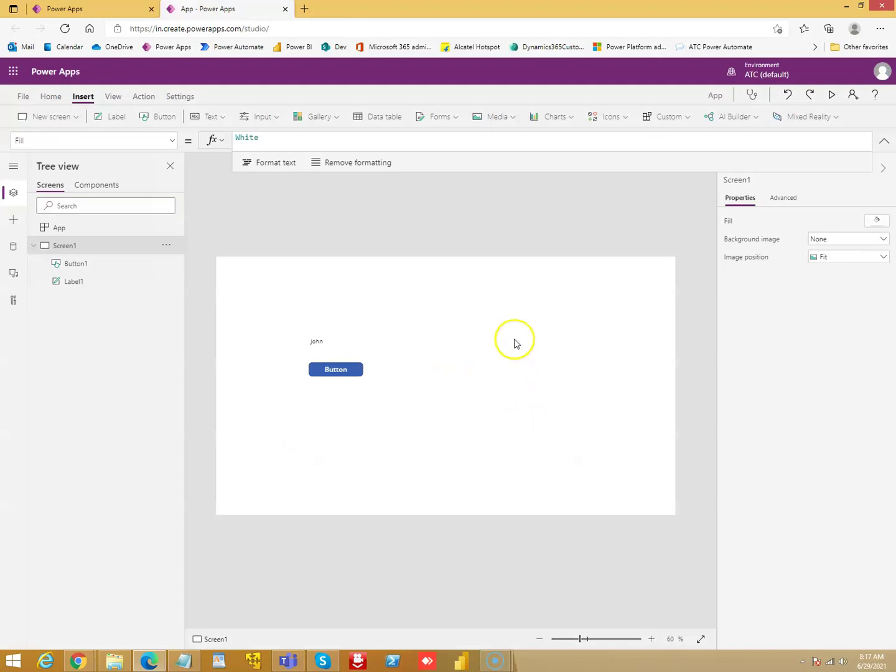
Step: Add a blank Screen2 with a label moved toward its middle
click(75, 119)
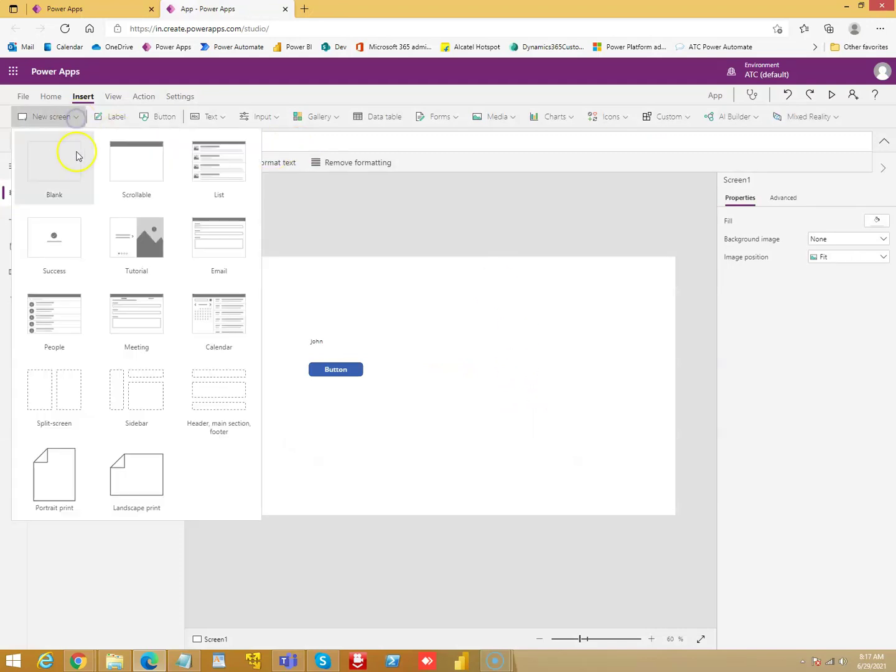
click(69, 163)
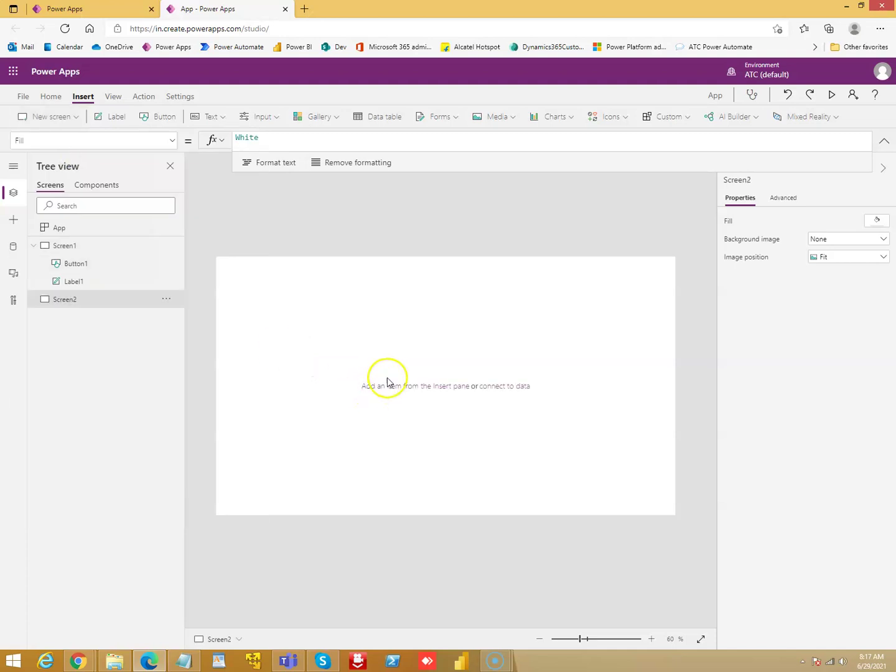
click(112, 116)
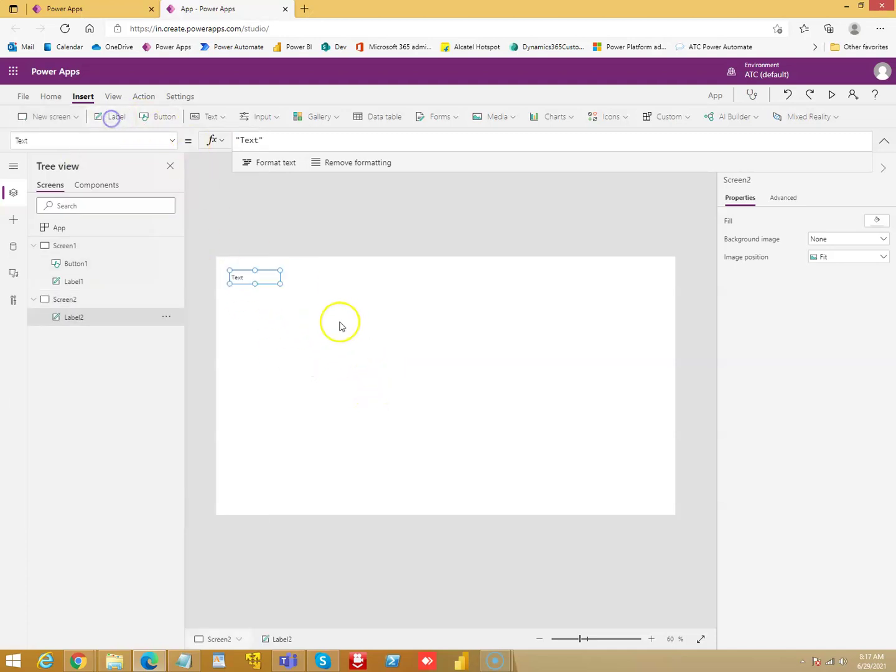
mouse_move(265, 278)
mouse_down()
mouse_move(419, 364)
mouse_move(411, 342)
mouse_up()
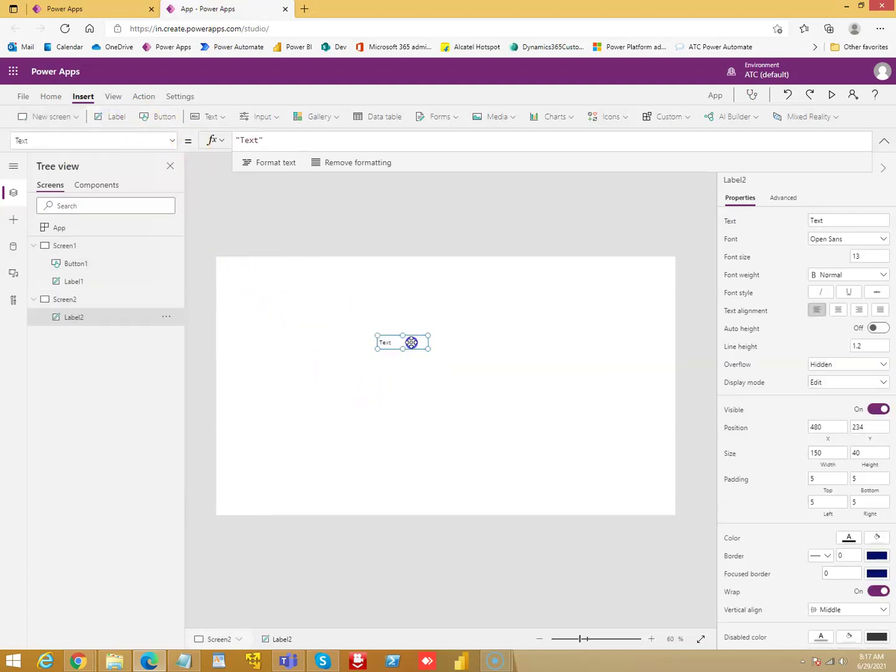
Step: Replace Label2's fixed text with the varName variable
click(276, 143)
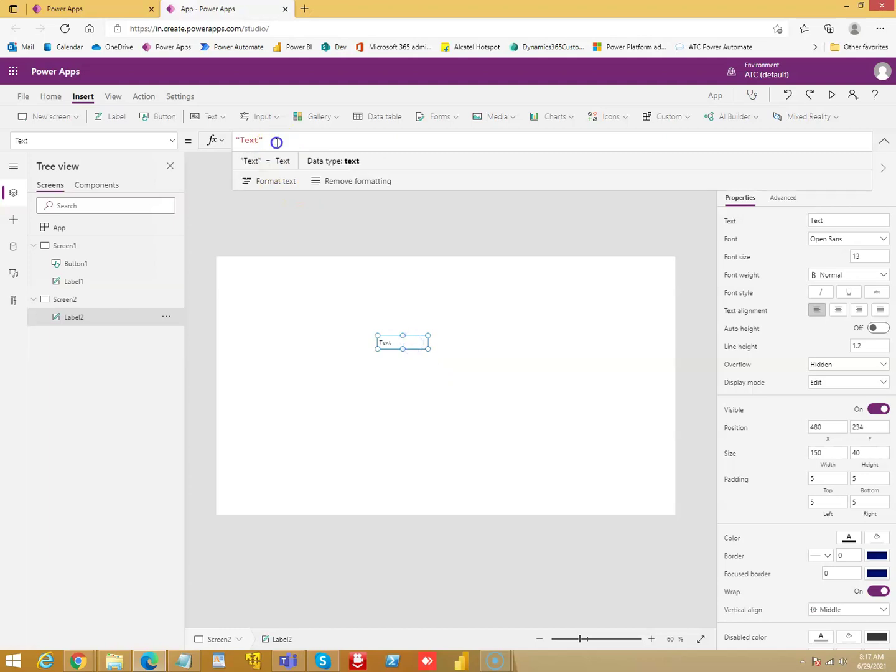
click(210, 141)
click(366, 307)
key(BackSpace)
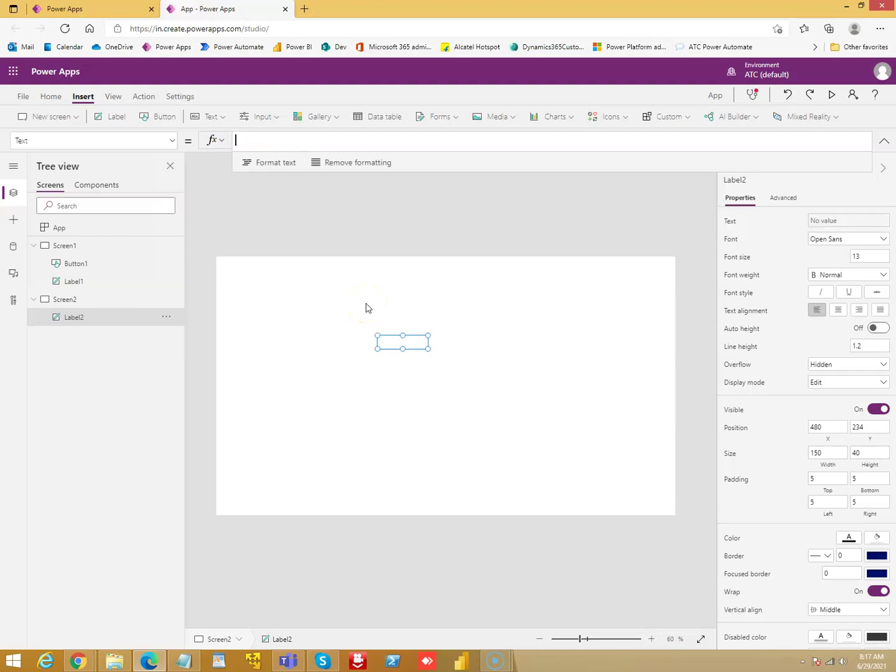
text(va)
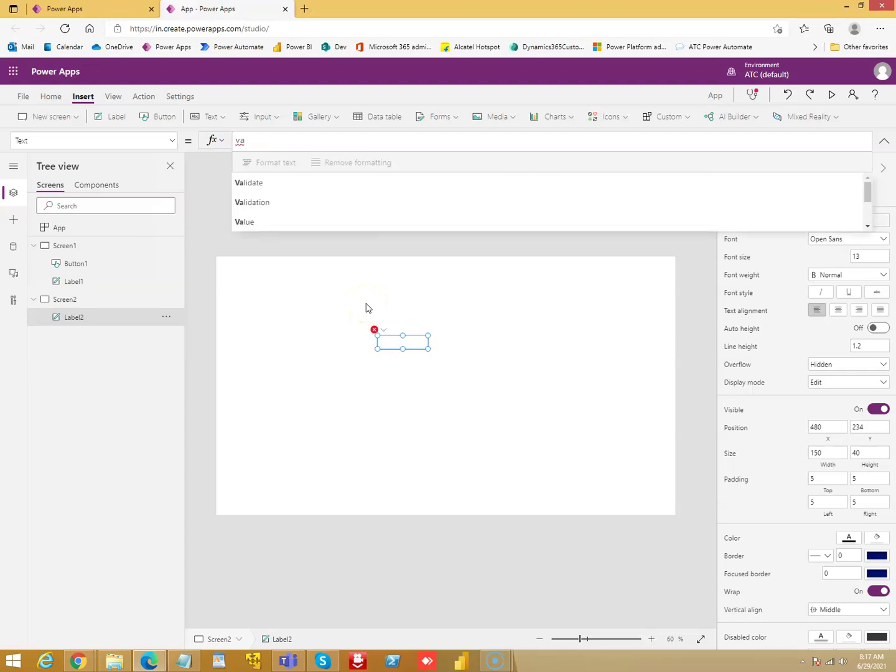
text(r)
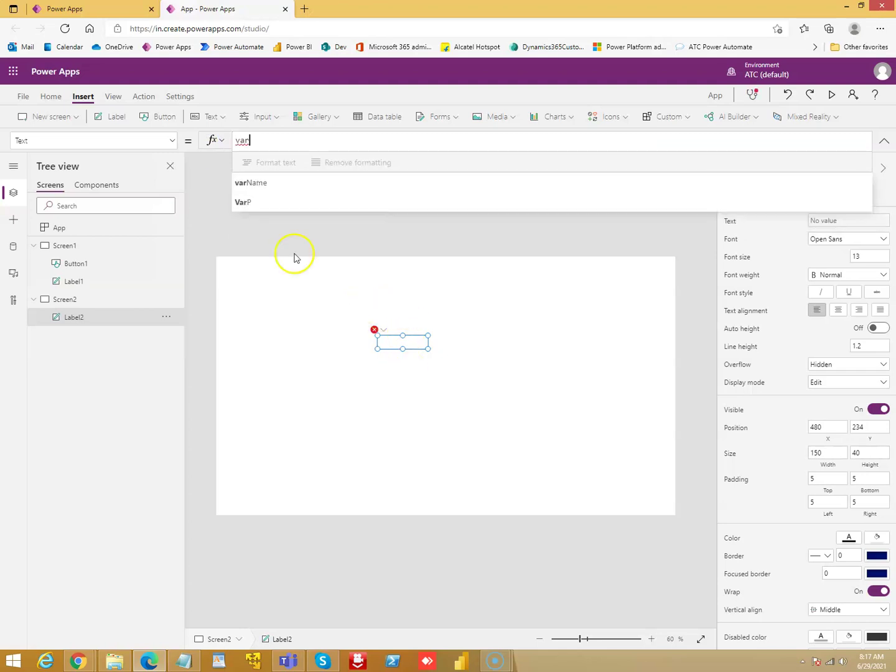
click(257, 183)
click(65, 249)
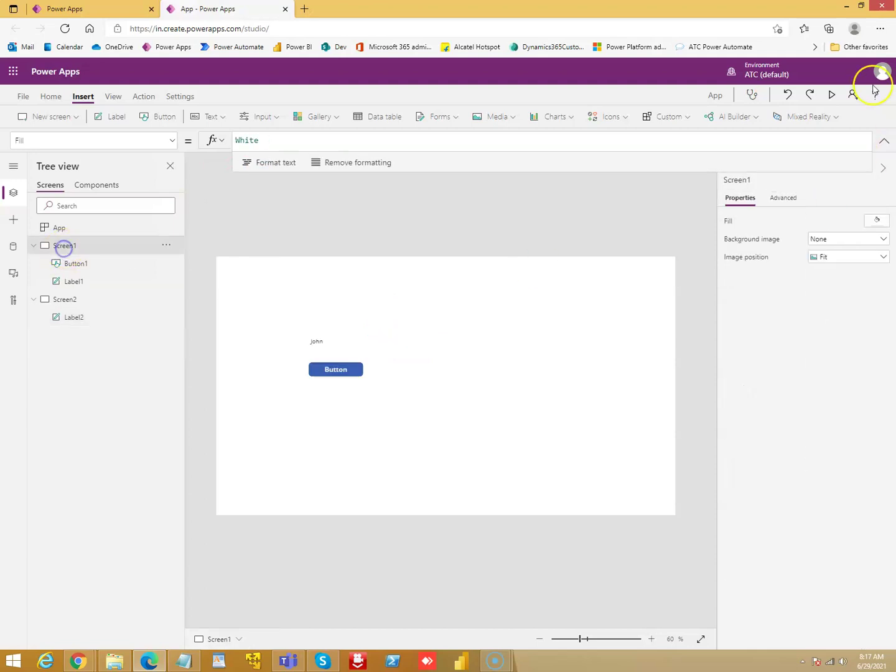
click(832, 95)
click(232, 341)
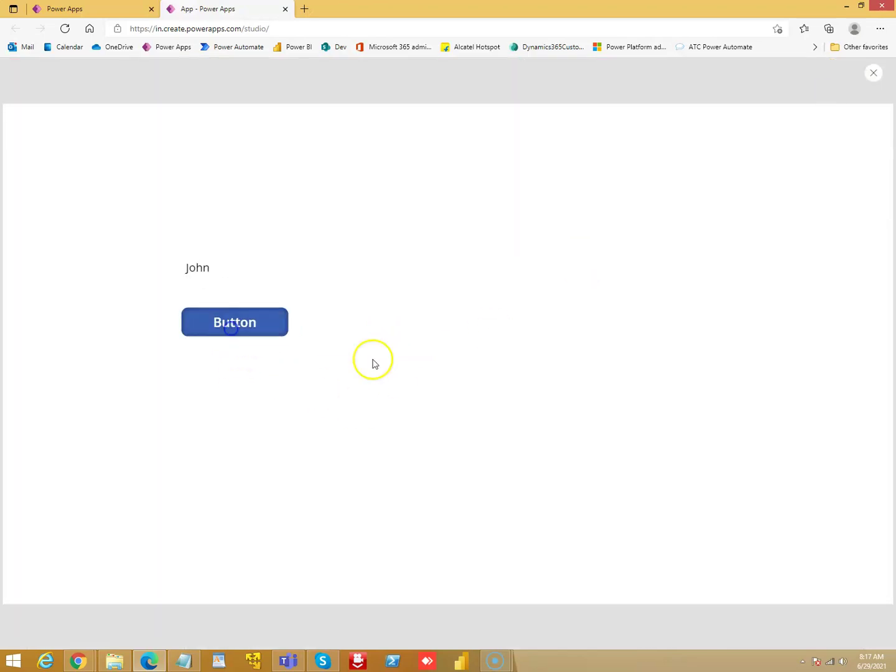
click(869, 78)
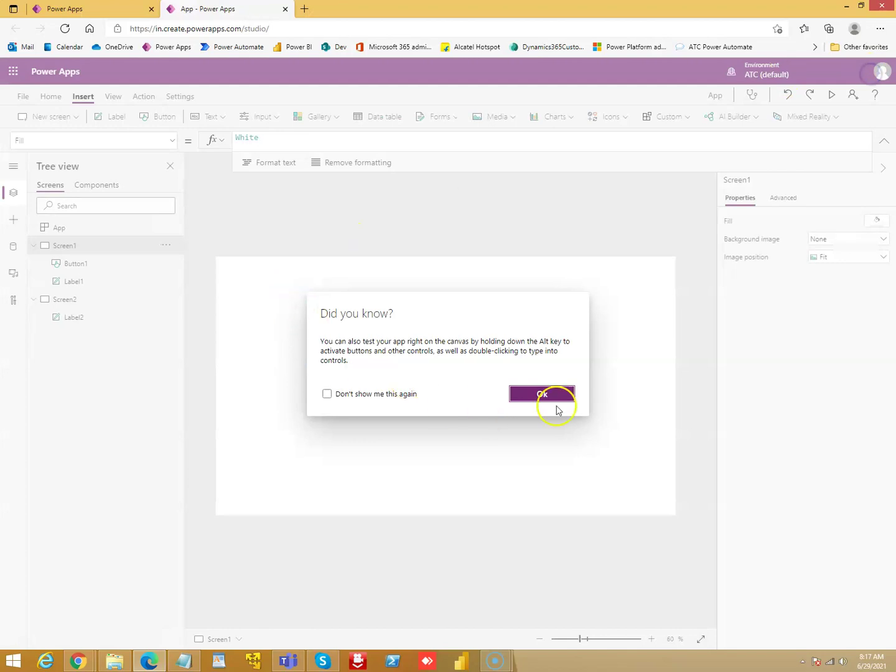
click(549, 399)
click(64, 299)
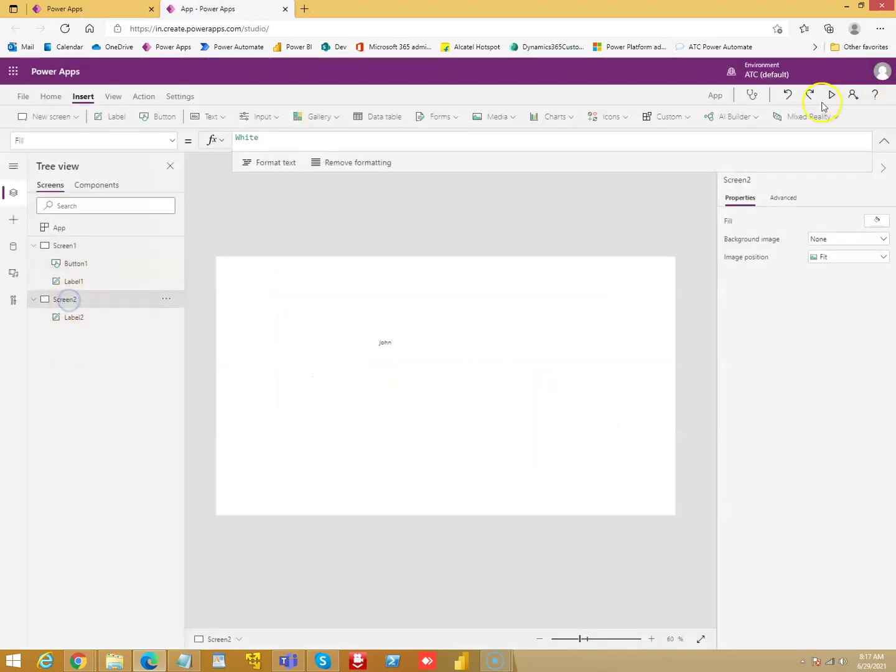
click(830, 95)
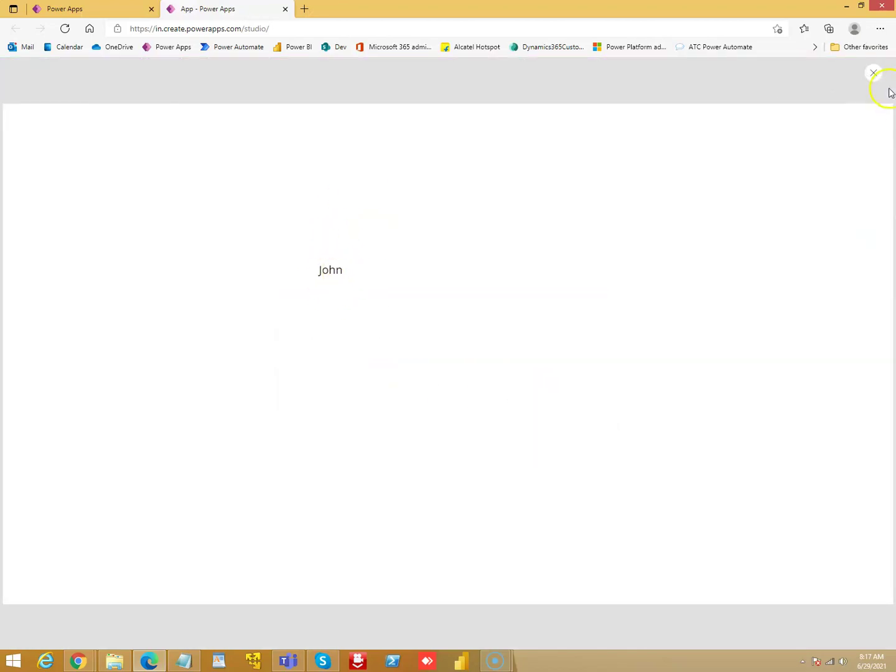
click(872, 77)
click(543, 392)
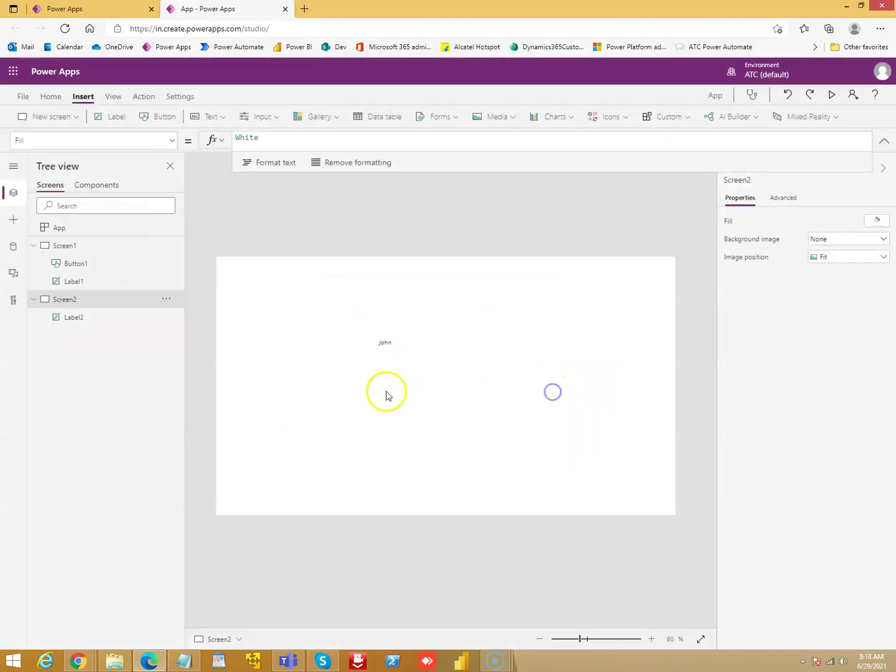
click(389, 344)
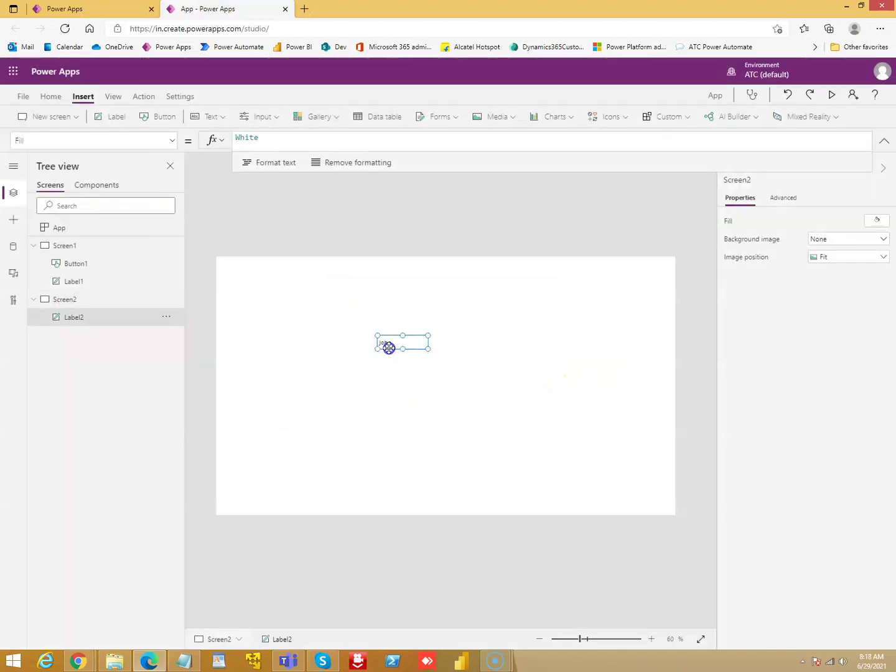
Step: Add a button below Label2 on Screen2 with OnSelect Set(varName, "Tom")
click(172, 116)
drag(270, 276, 423, 378)
drag(275, 140, 203, 140)
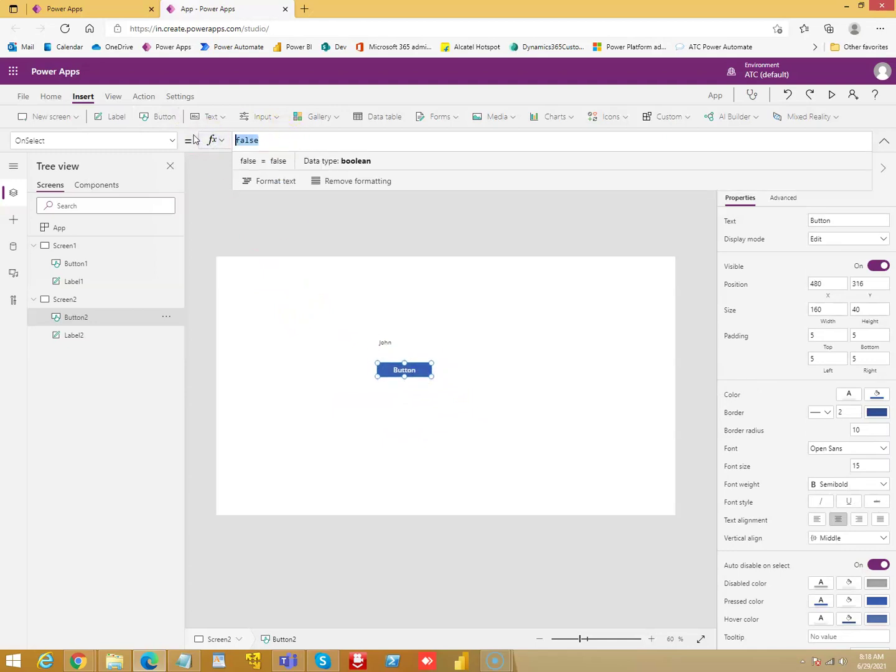
text(et()
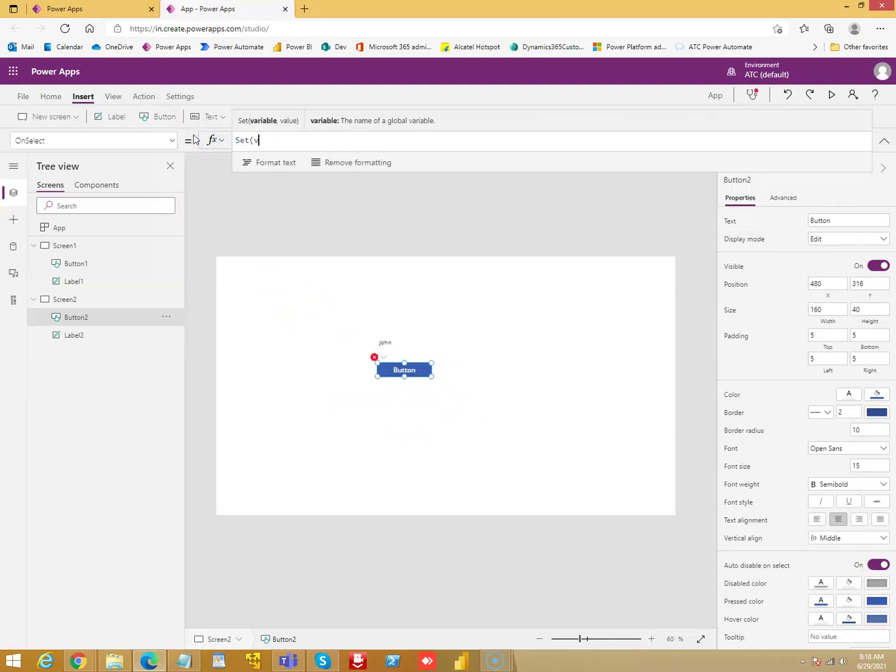
text(varNam)
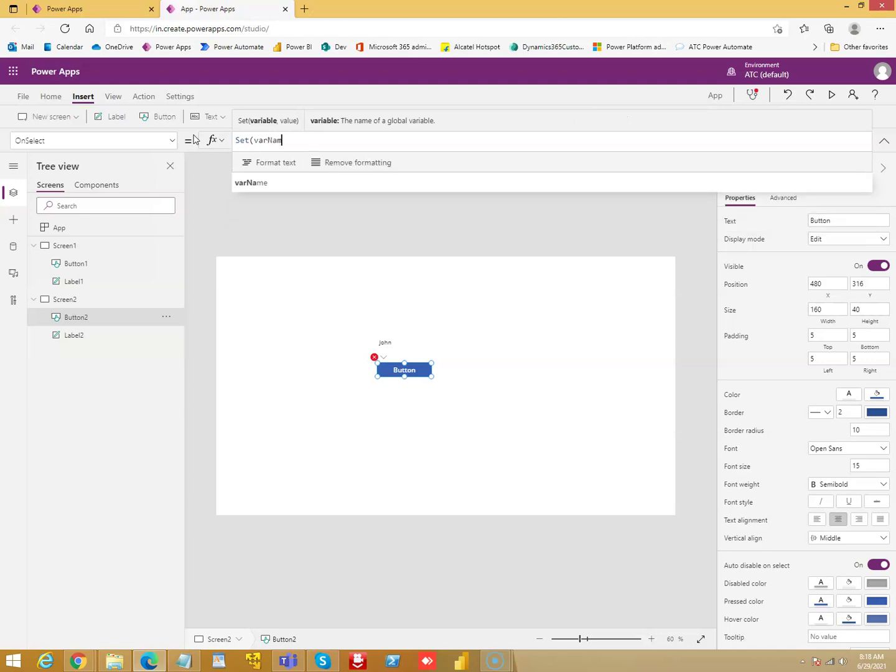
text(e,)
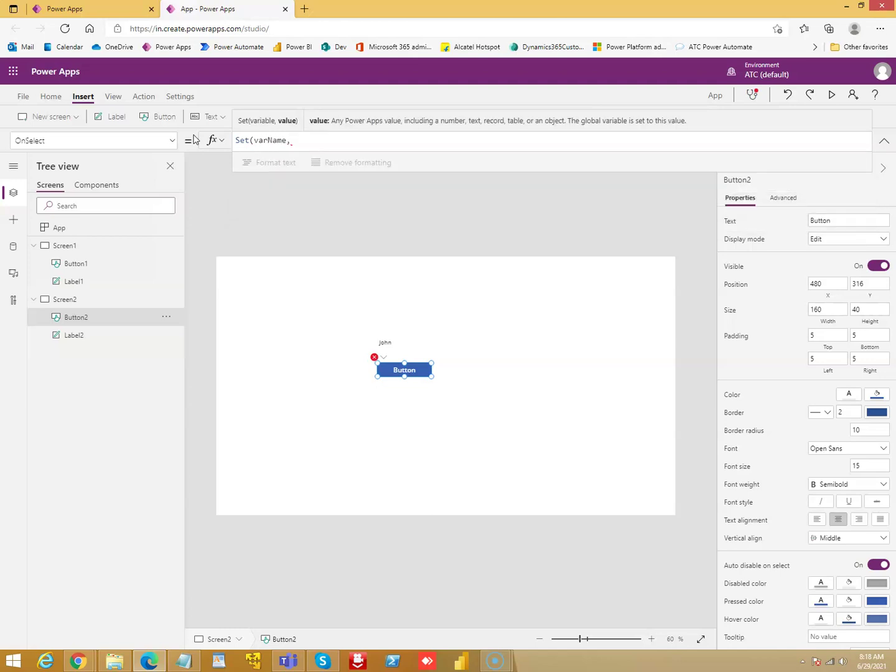
text("Tom)
click(482, 356)
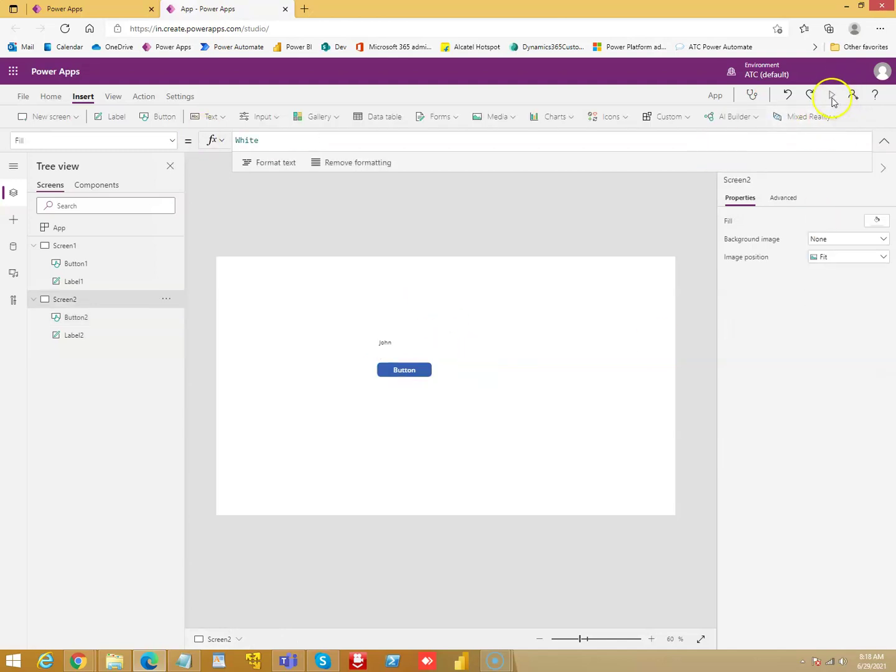
Step: Preview the app, press the new button so the label reads Tom, and close preview
click(832, 96)
click(385, 322)
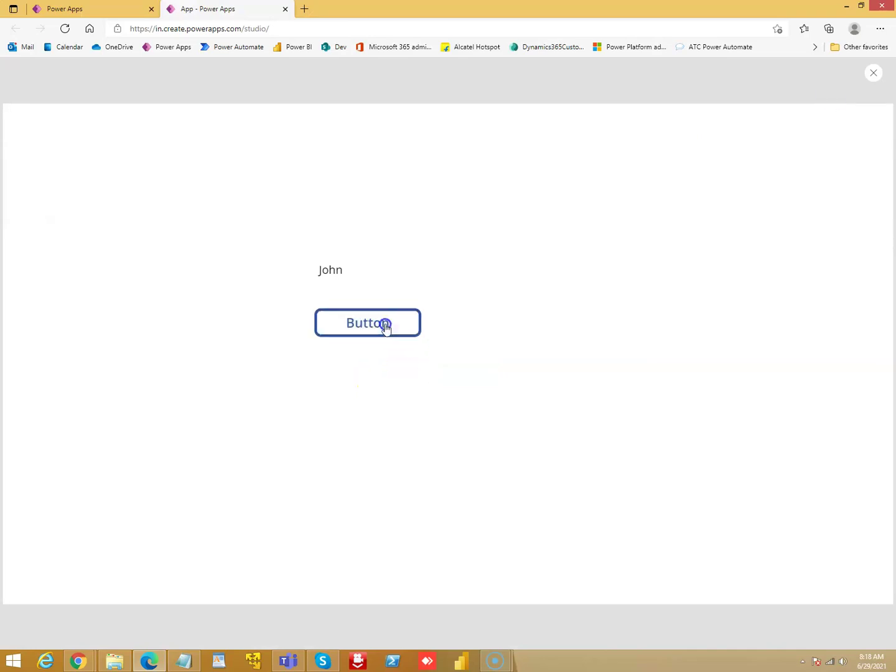
click(878, 75)
click(540, 391)
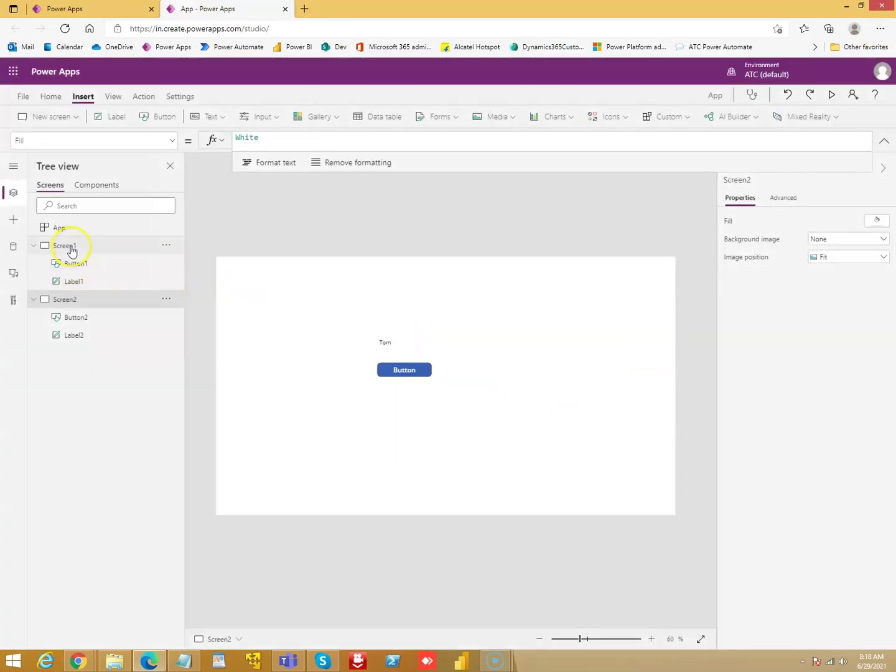
click(71, 248)
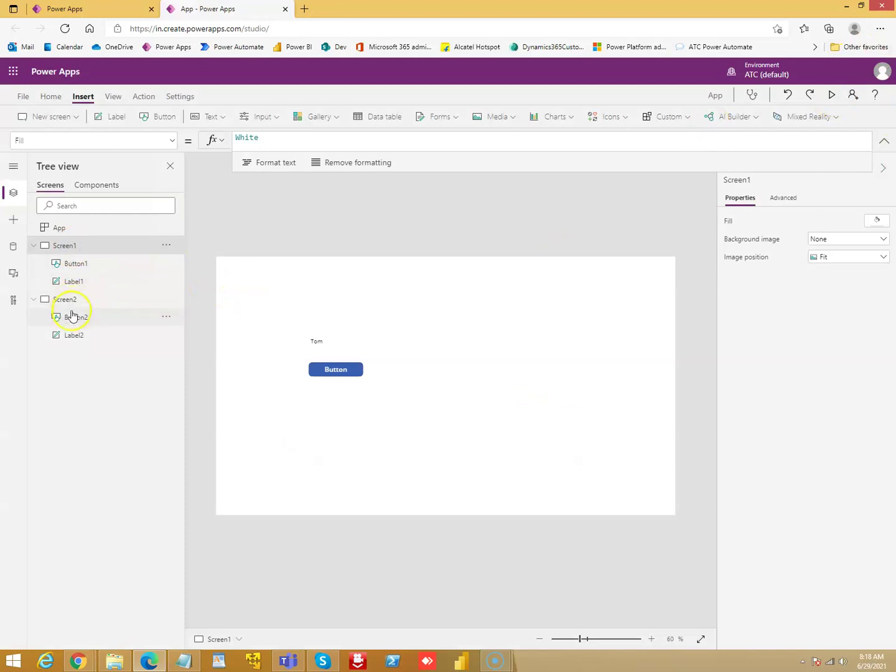
click(73, 336)
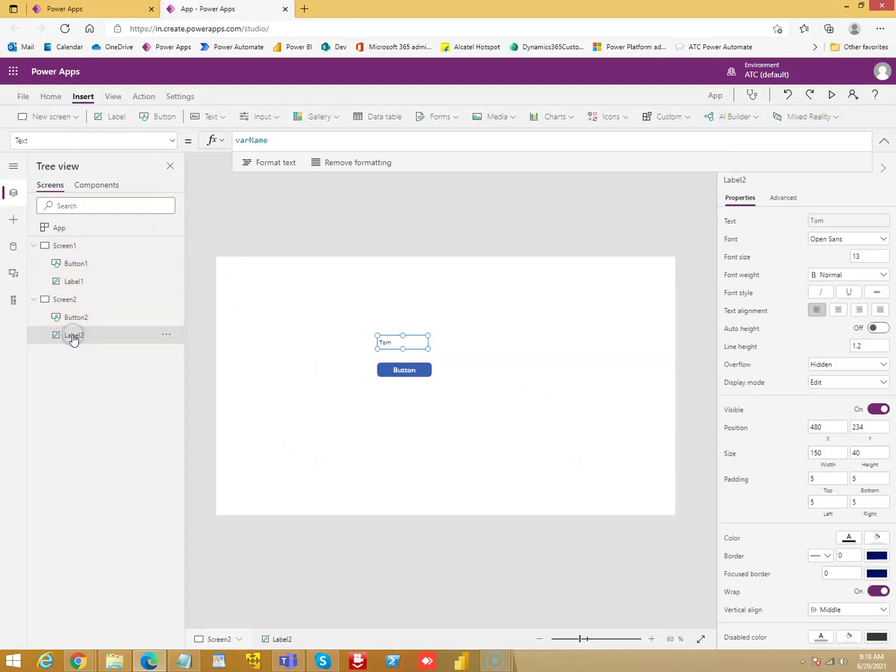
click(79, 264)
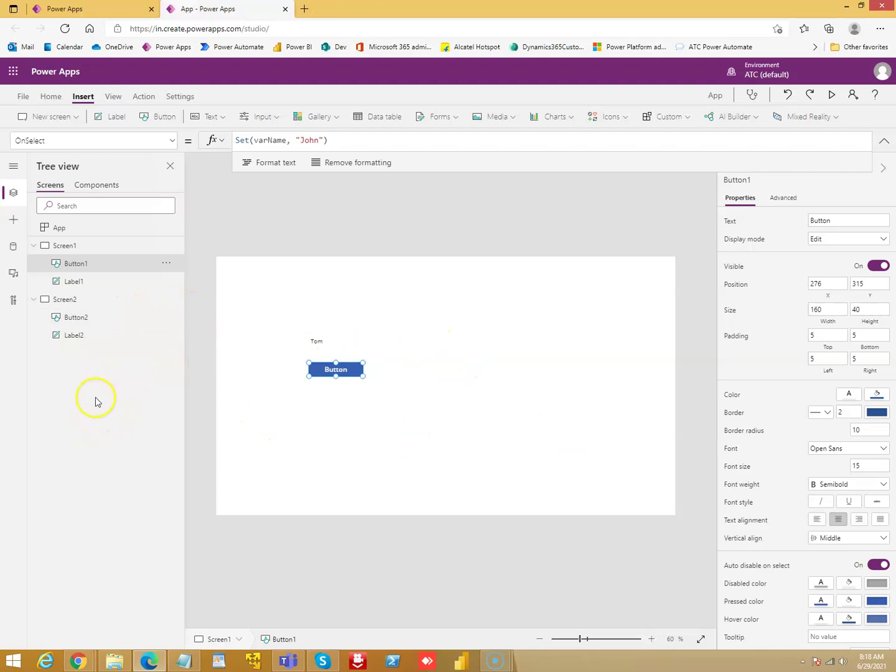
click(58, 247)
click(58, 301)
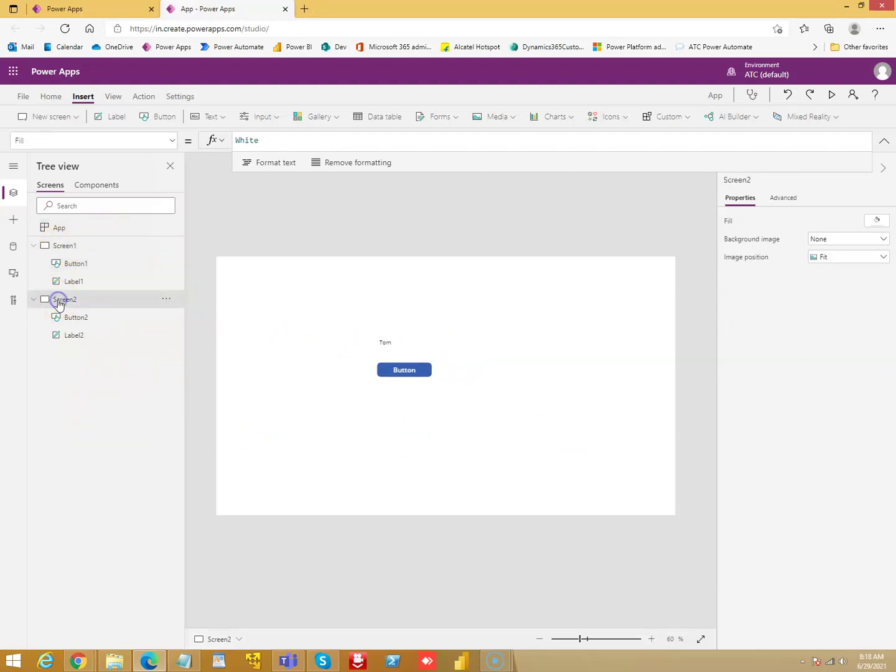